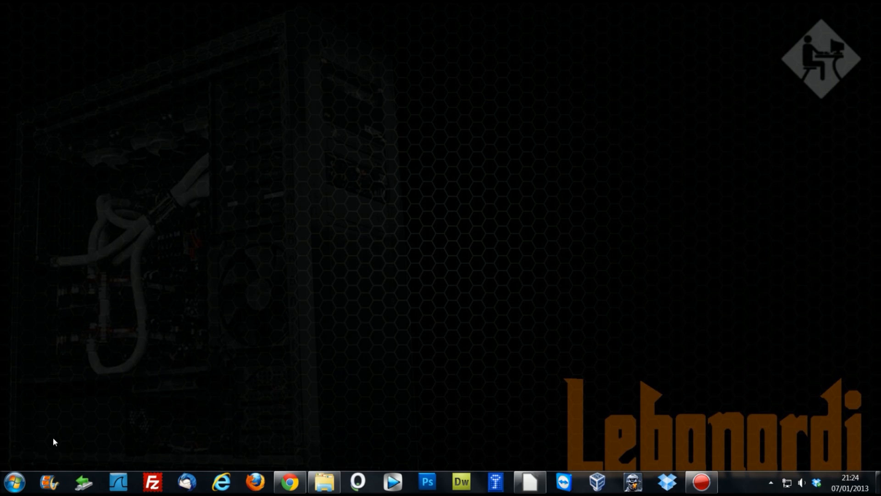
Open a Windows command prompt by running cmd.
left_click(15, 482)
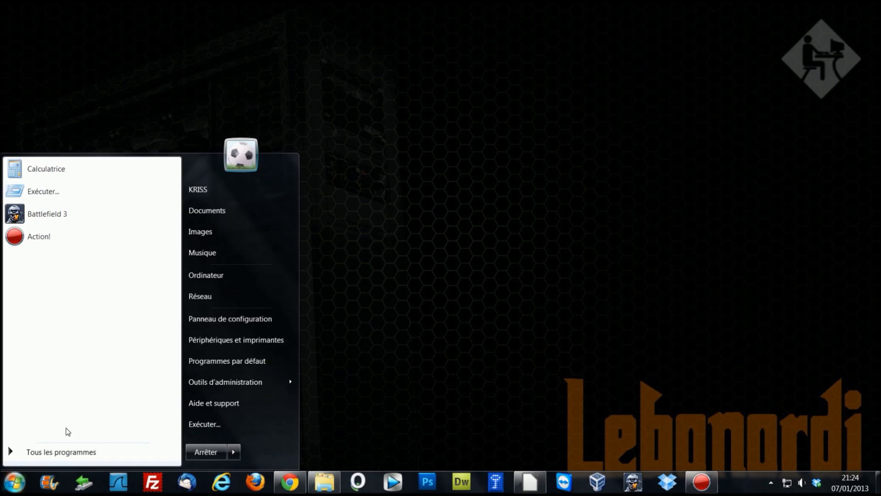
left_click(188, 429)
type("c")
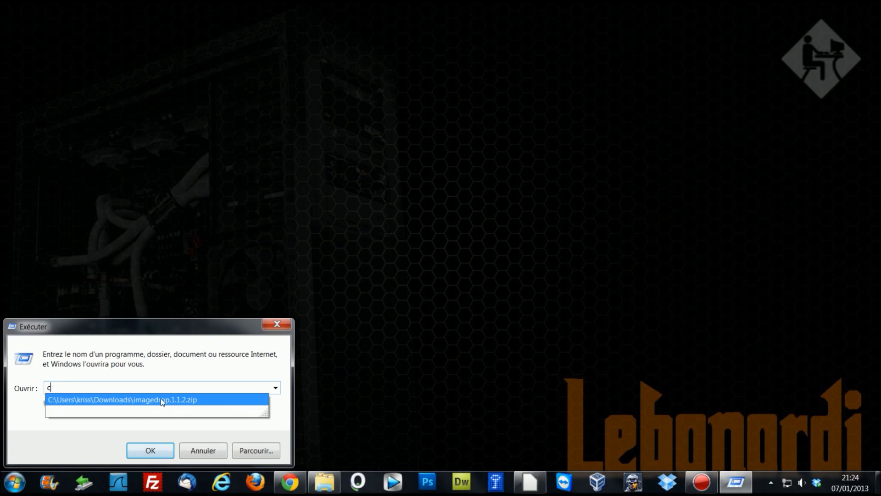
type("md")
key("Return")
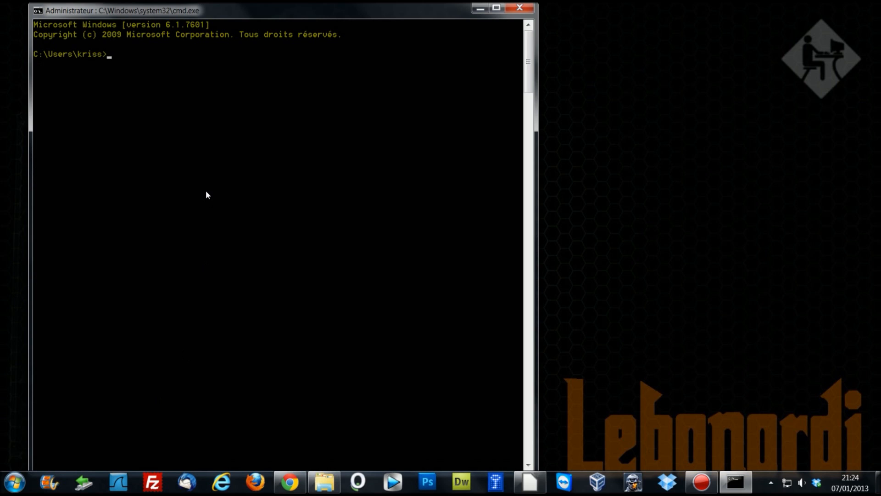
Switch to drive c: and list the files of the current folder and all its subfolders with dir/s.
type("c:")
key("Return")
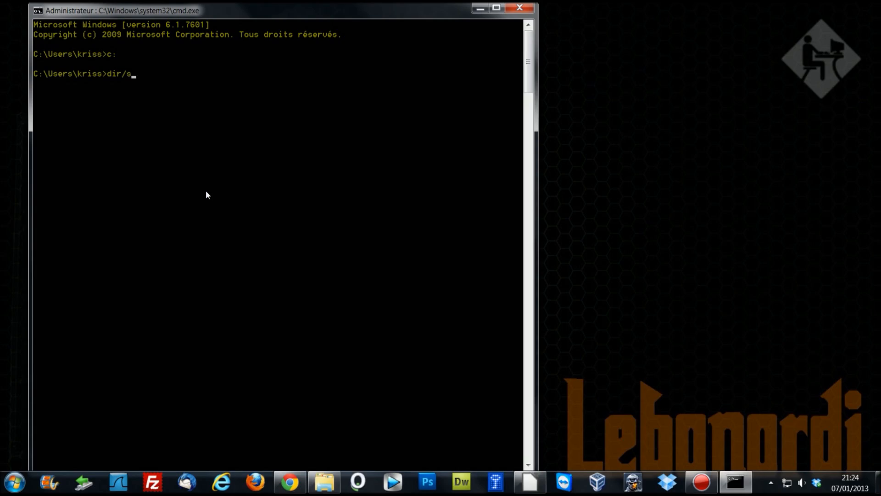
key("Return")
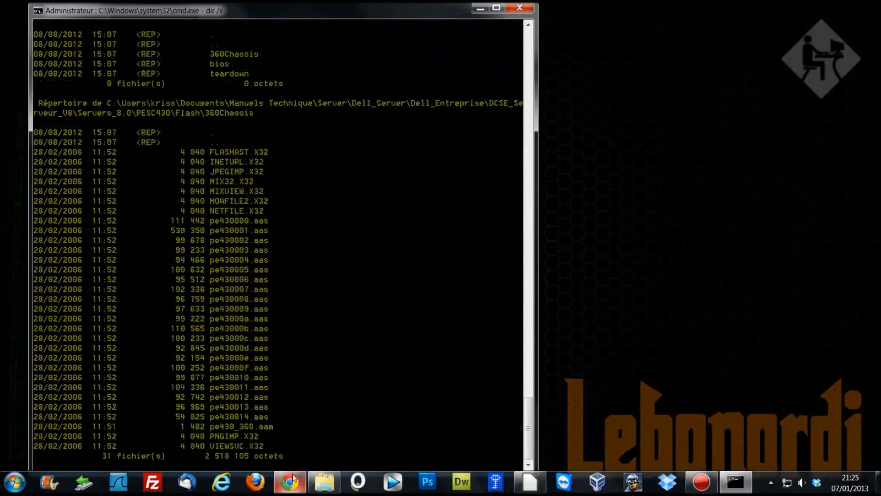
Switch to Firefox, search Google for defraggler and open Piriform's Defraggler page.
mouse_move(286, 481)
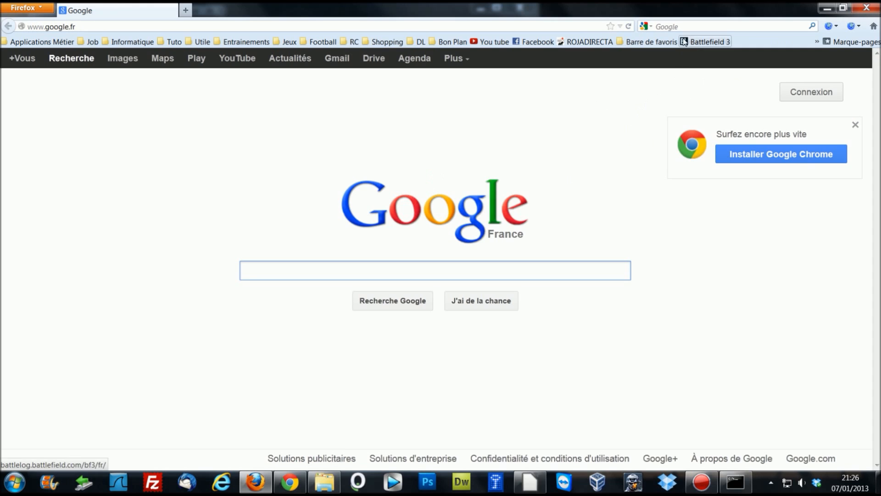
type("defr")
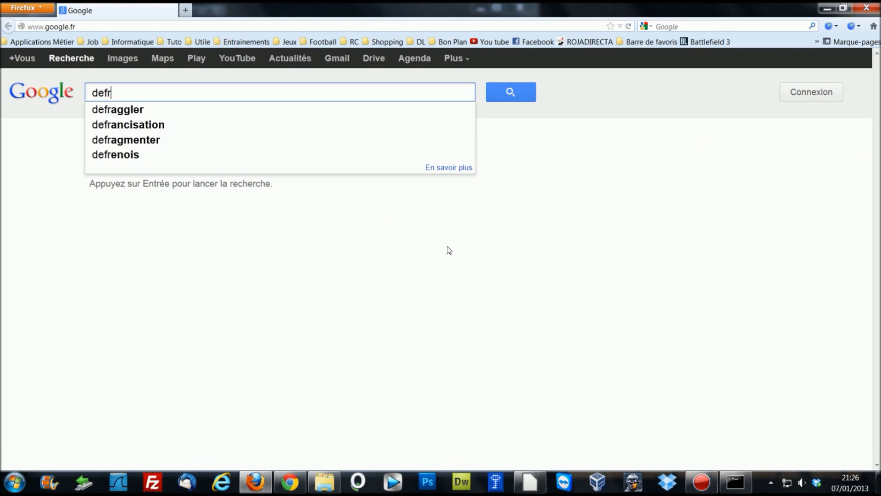
left_click(255, 110)
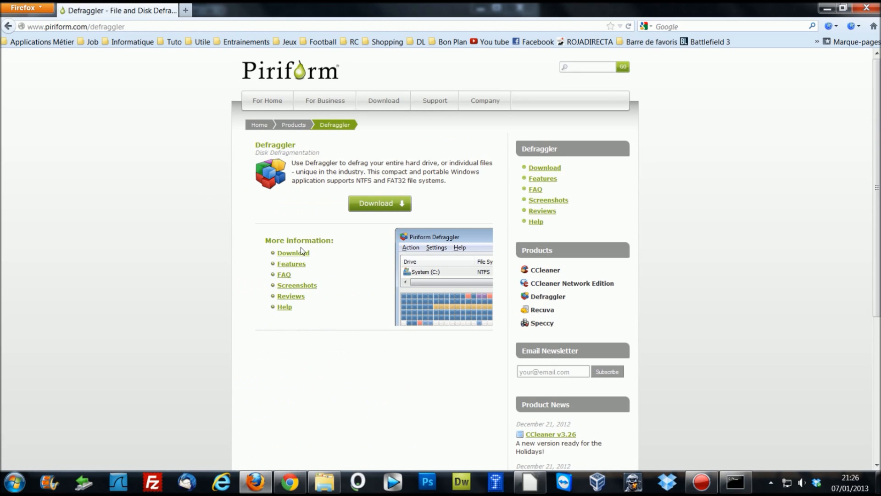
Download the free Defraggler edition from Piriform.com and save the installer file dfsetup212.exe.
left_click(380, 206)
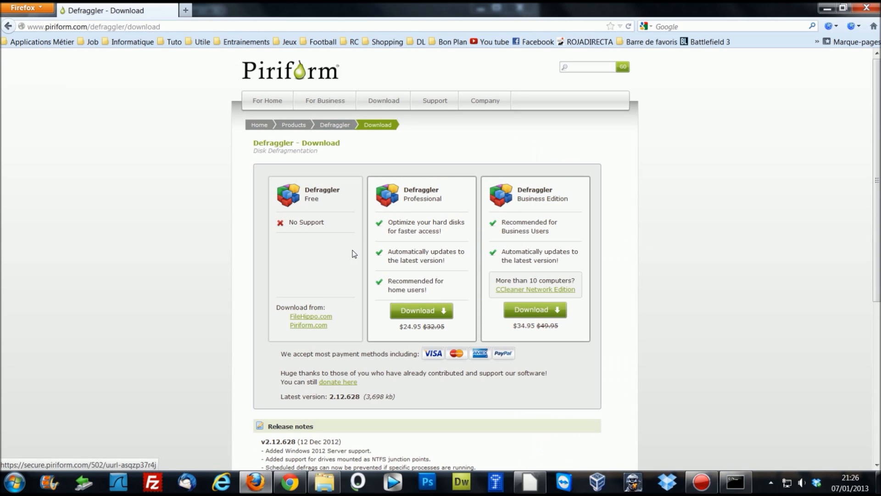
left_click(308, 327)
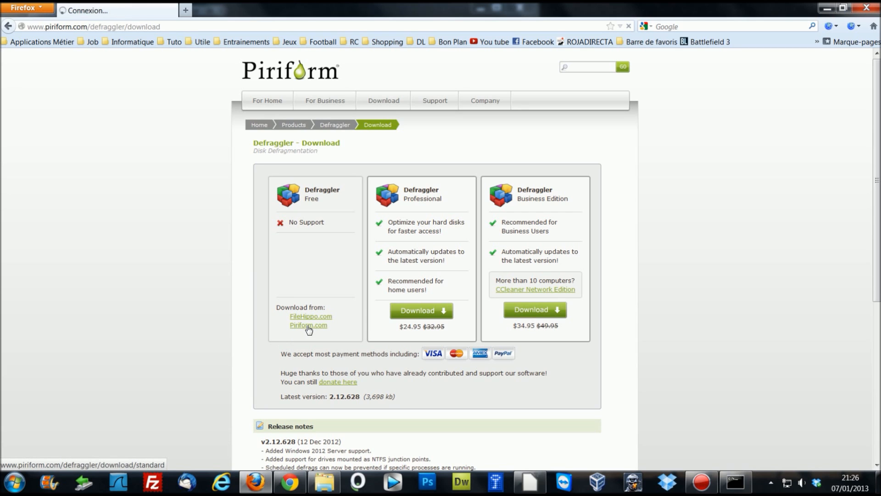
left_click(431, 198)
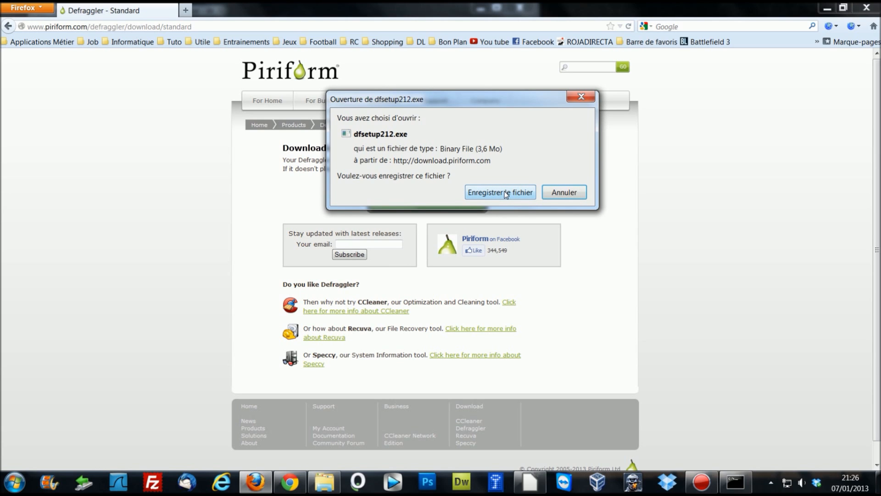
left_click(506, 194)
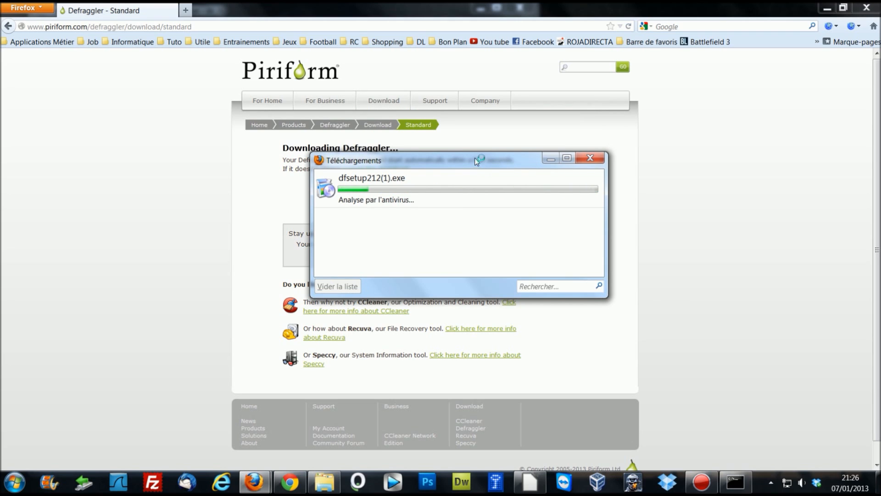
Minimize the browser, move the downloads window clear of the directory listing and close the command prompt.
left_click_drag(475, 158, 517, 148)
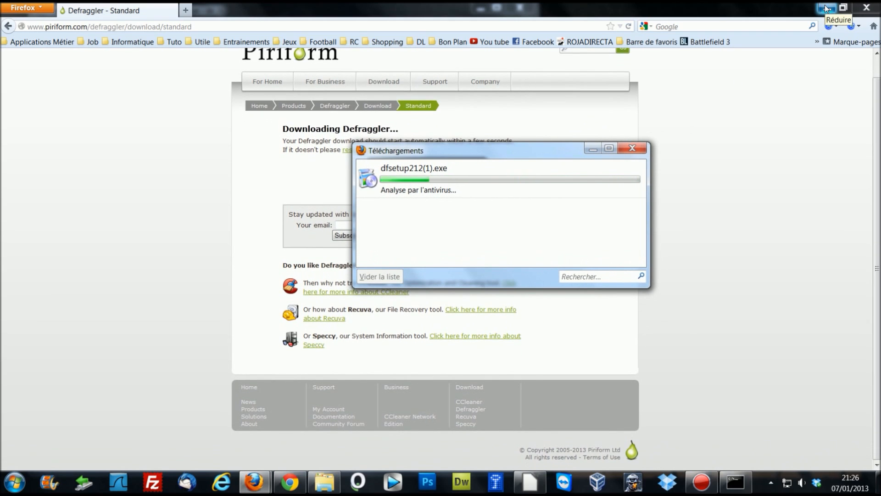
left_click(826, 8)
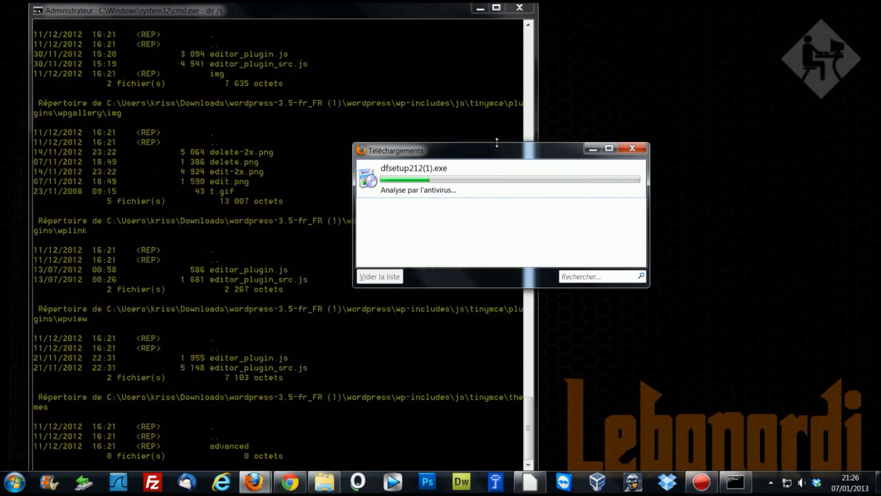
left_click_drag(502, 152, 495, 126)
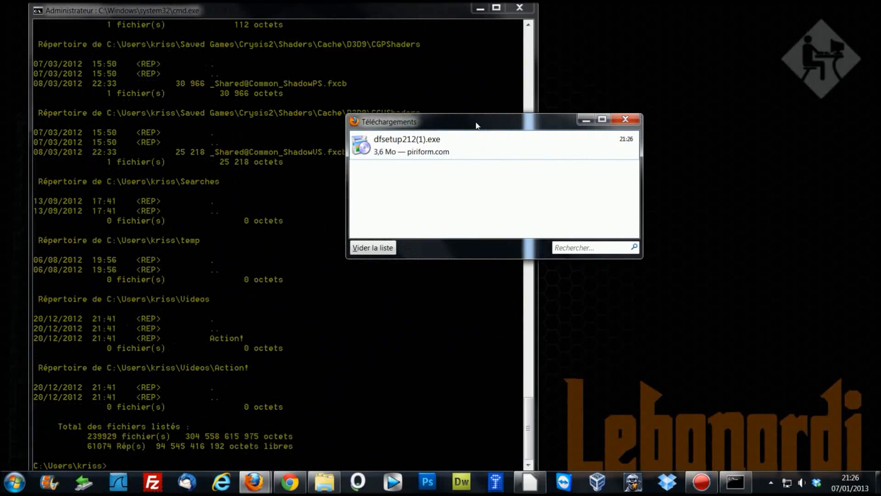
left_click_drag(474, 121, 540, 108)
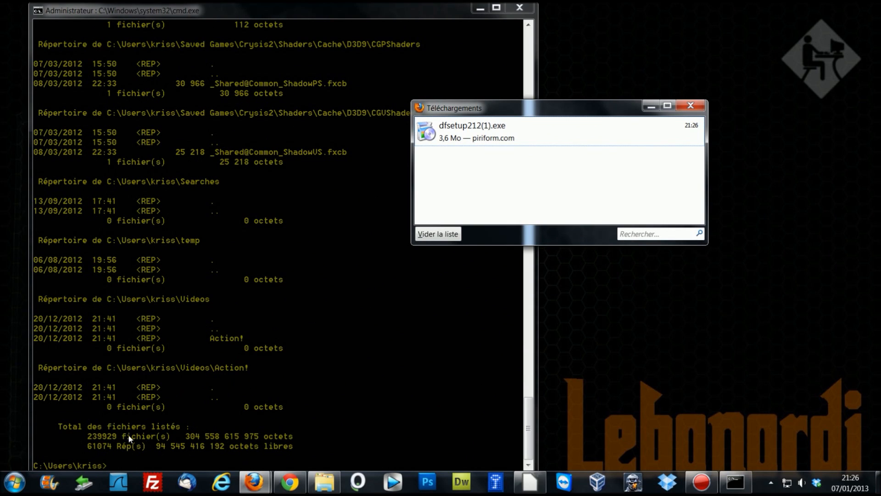
left_click(529, 10)
Run the downloaded installer dfsetup212(1).exe, accepting the security warning, and close the downloads window.
left_click_drag(543, 99, 475, 197)
double_click(393, 227)
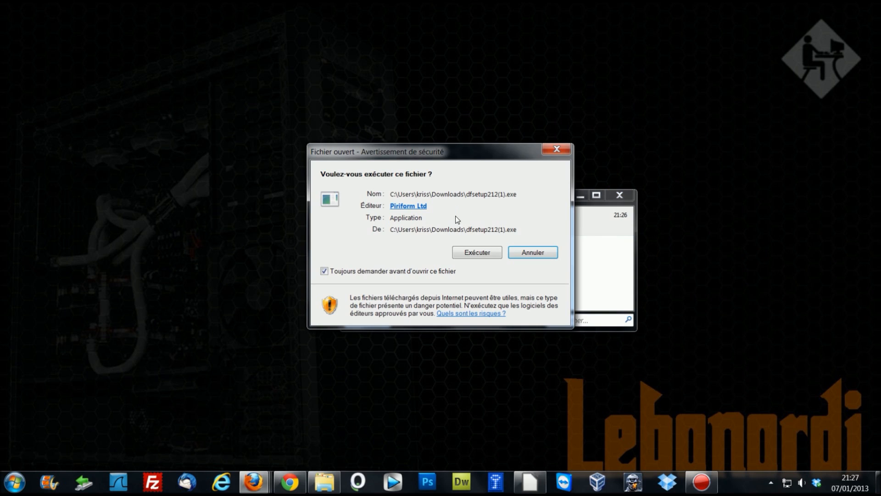
left_click(480, 253)
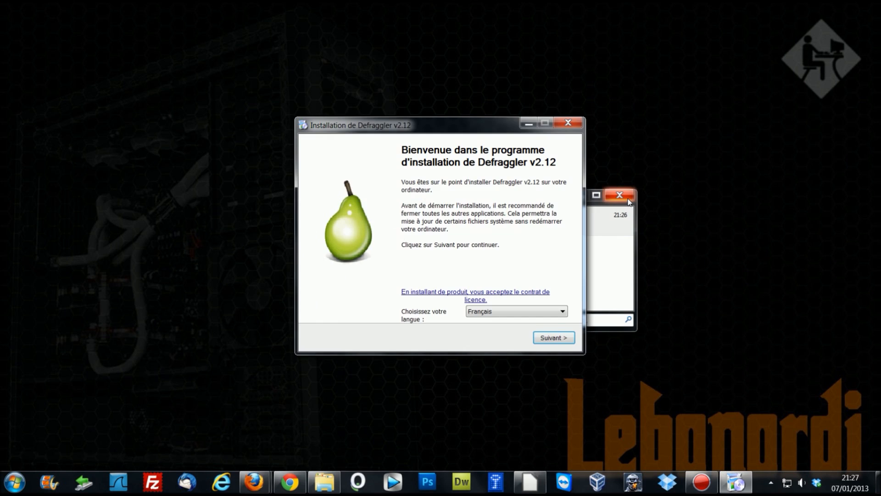
left_click(619, 195)
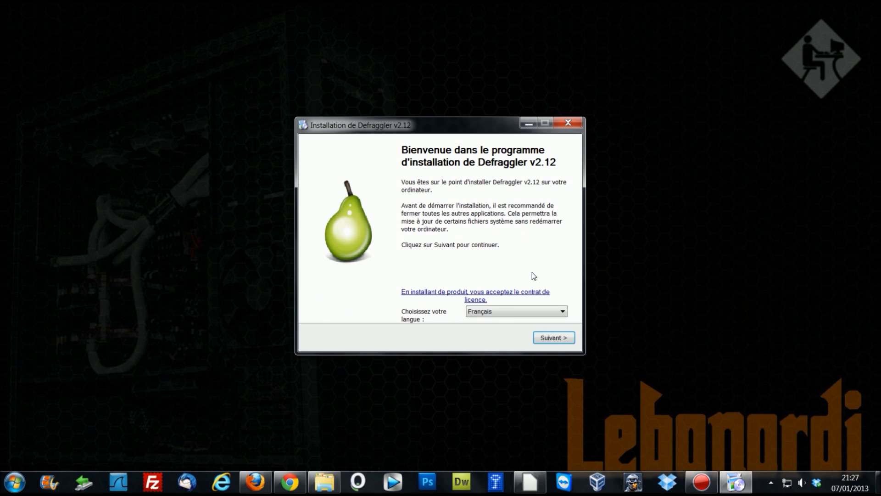
Install Defraggler v2.12 in Français without a Start menu shortcut, and finish with the option to restart the computer manually later.
left_click(553, 337)
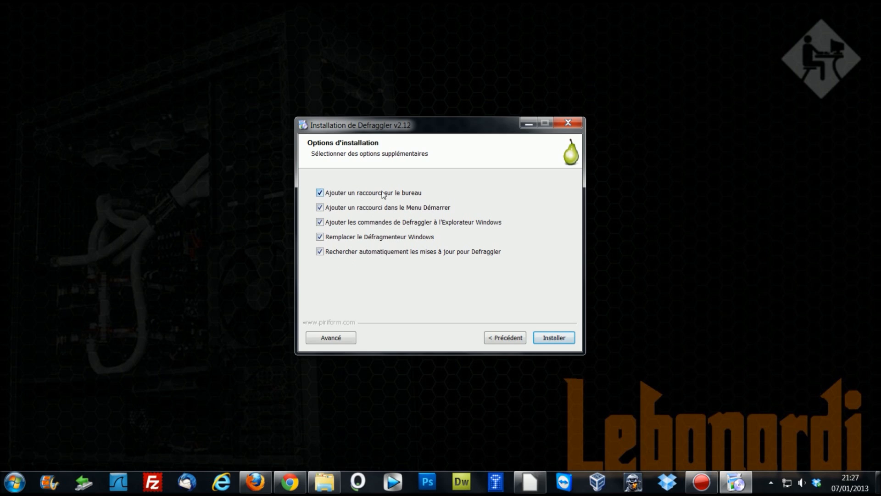
left_click(321, 208)
left_click(553, 338)
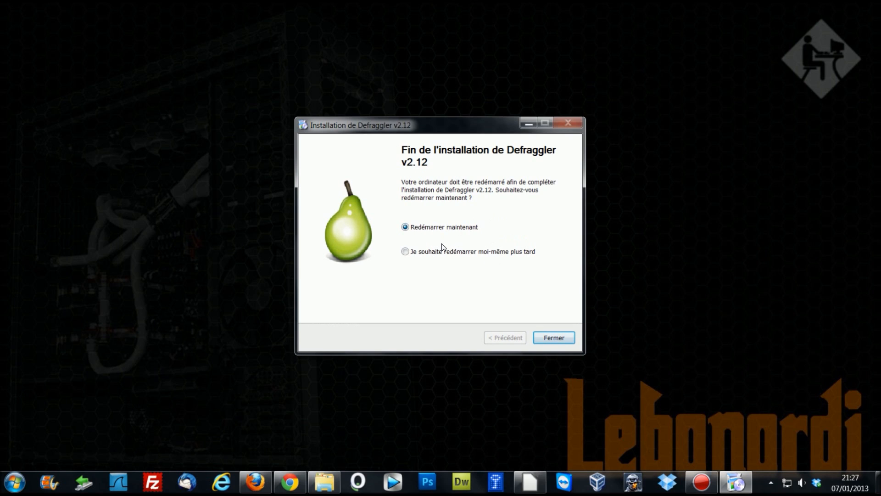
left_click(447, 253)
left_click(557, 337)
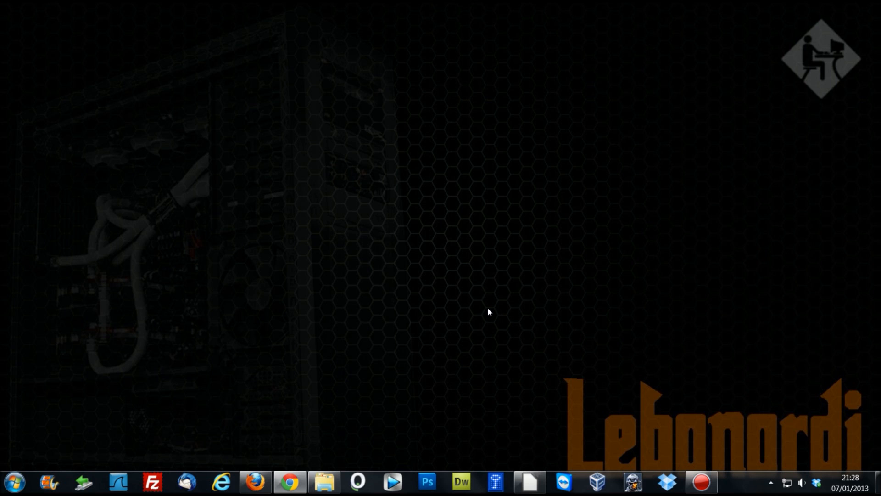
Look for Defraggler in the list of all installed programs.
left_click(10, 487)
left_click(60, 449)
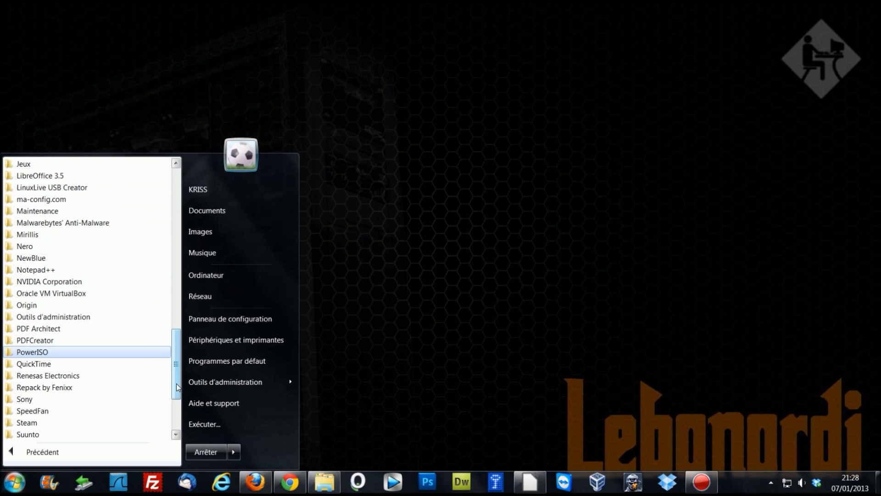
scroll(178, 387, "up", 7)
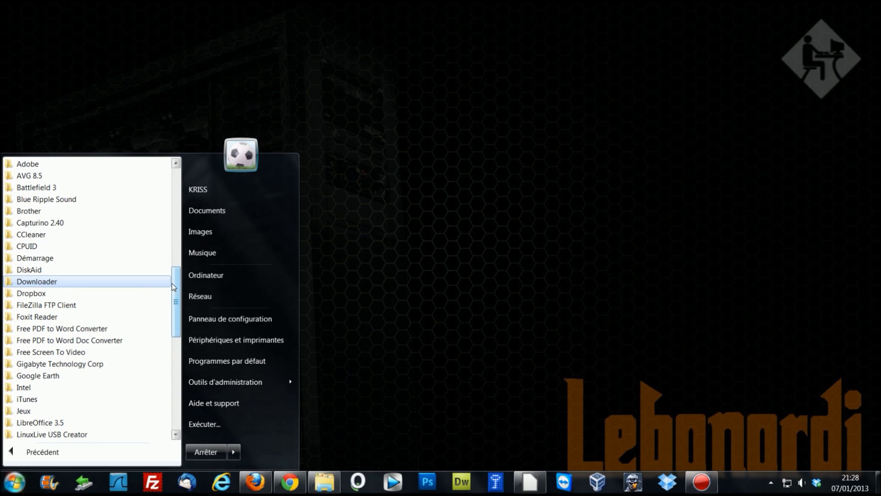
left_click_drag(177, 286, 178, 269)
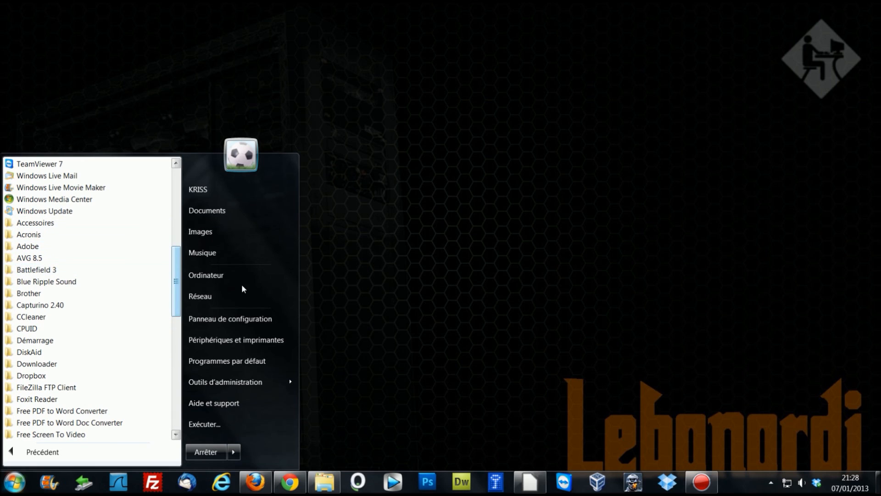
left_click(405, 272)
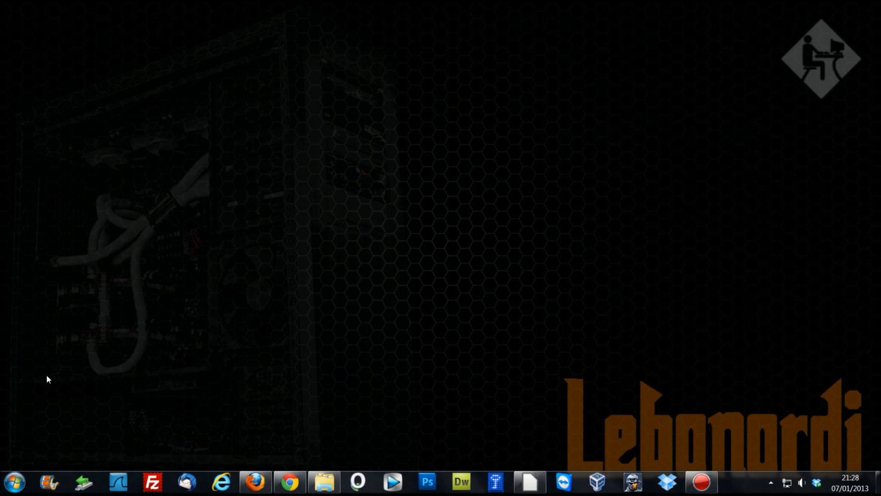
Open the Bureau folder in the file explorer and launch Defraggler from its shortcut there.
left_click(15, 482)
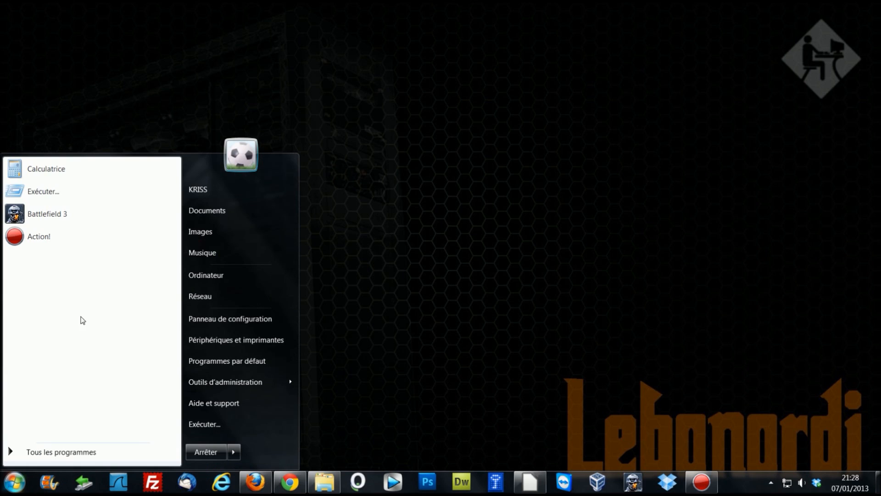
left_click(205, 211)
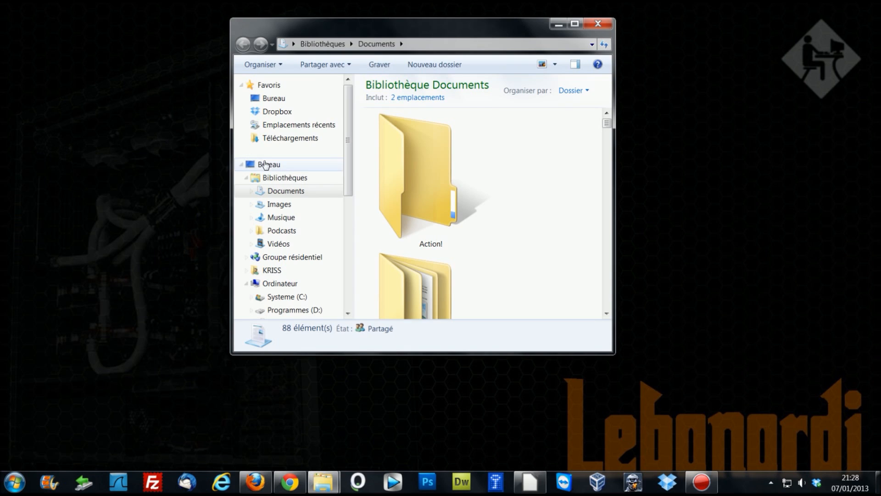
left_click(284, 96)
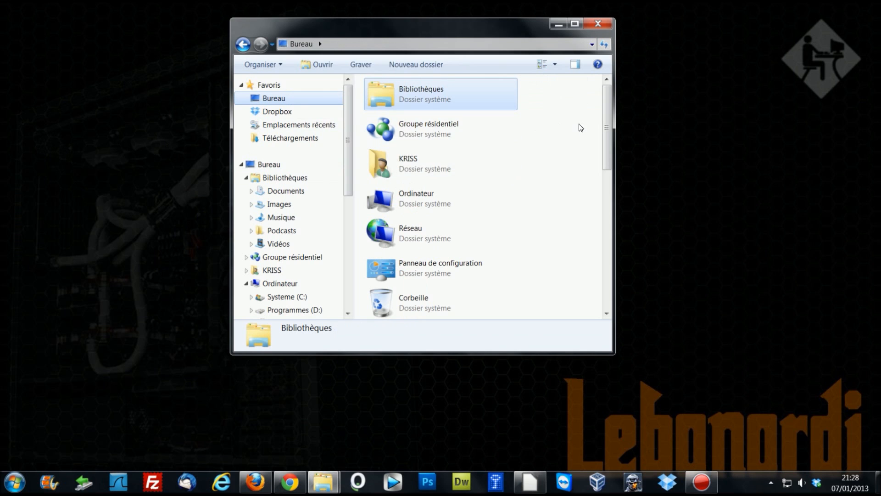
left_click_drag(609, 119, 605, 183)
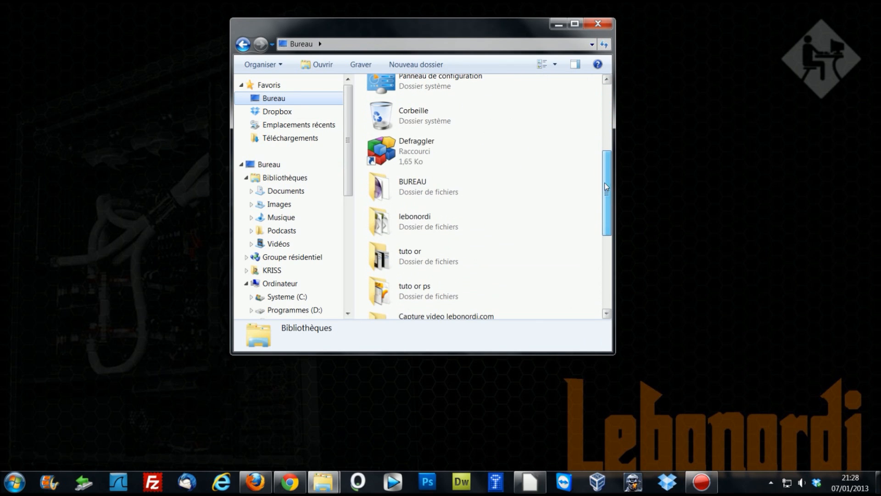
double_click(434, 153)
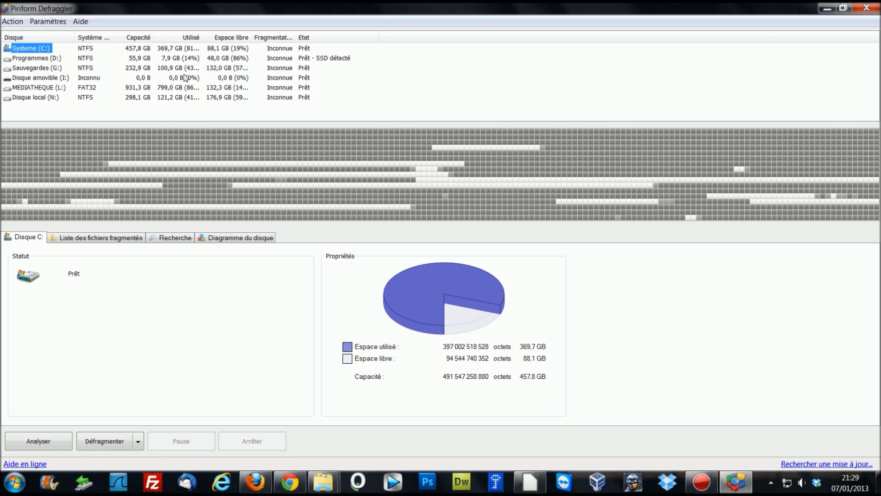
Compare the drive maps of Programmes (D:) and Systeme (C:), and start defragmenting Systeme (C:).
left_click(41, 58)
left_click(41, 48)
left_click(31, 55)
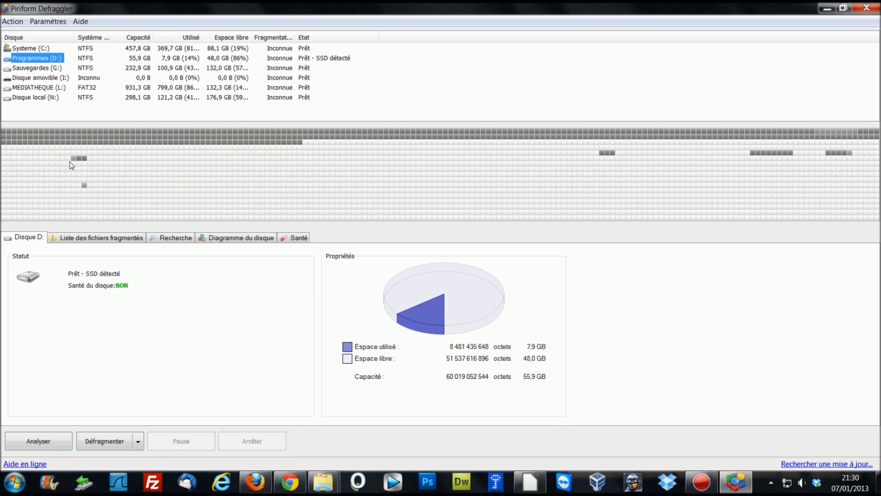
left_click(55, 46)
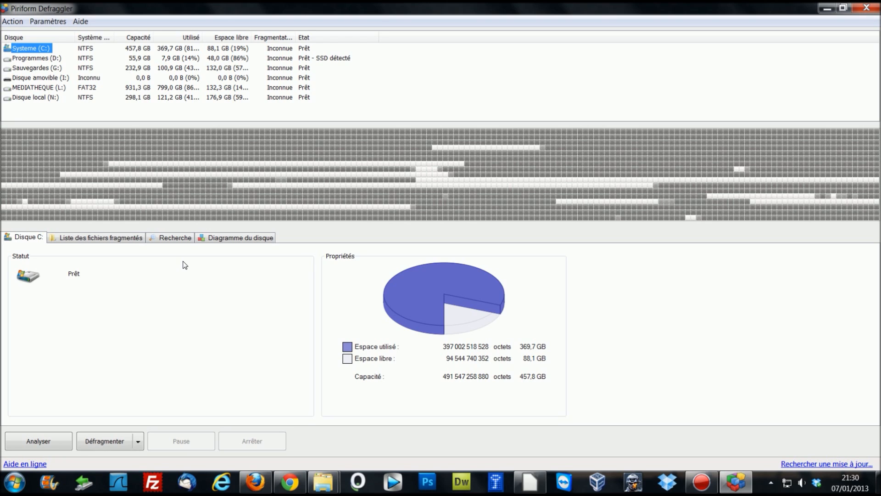
left_click(111, 442)
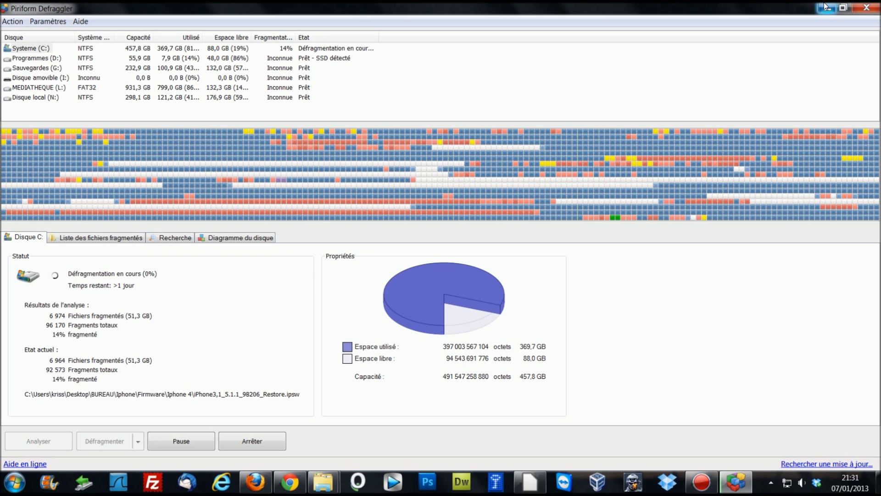
Close the Bureau folder window behind Defraggler and bring Defraggler's progress view back up.
left_click(825, 6)
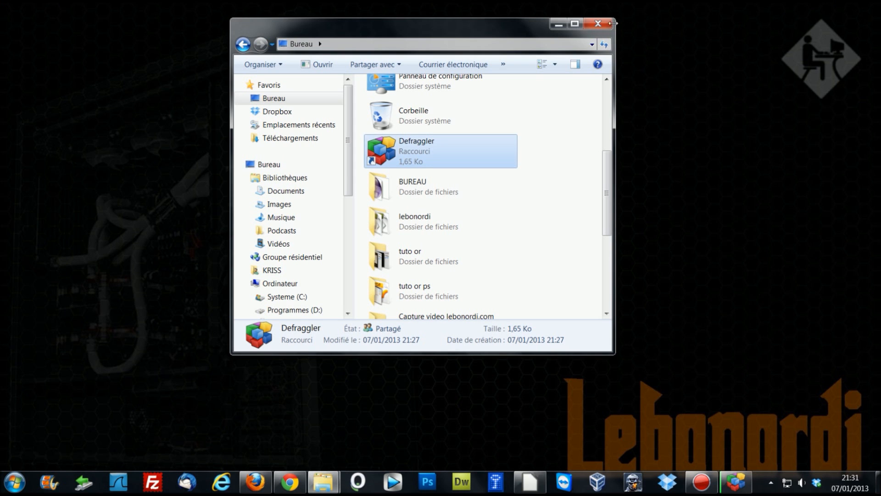
left_click(596, 27)
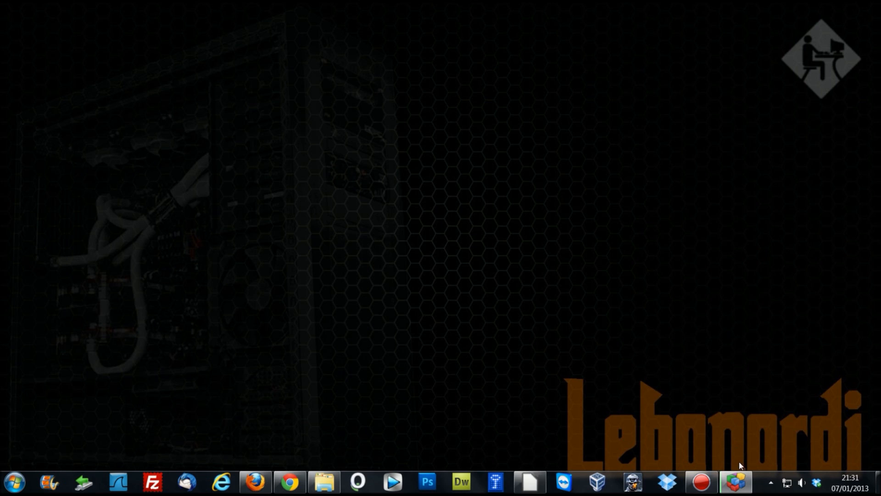
mouse_move(736, 482)
left_click(736, 481)
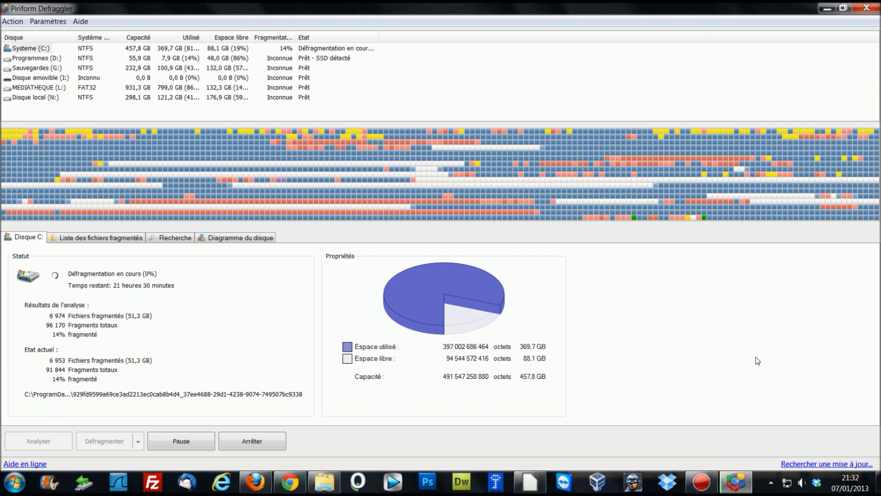